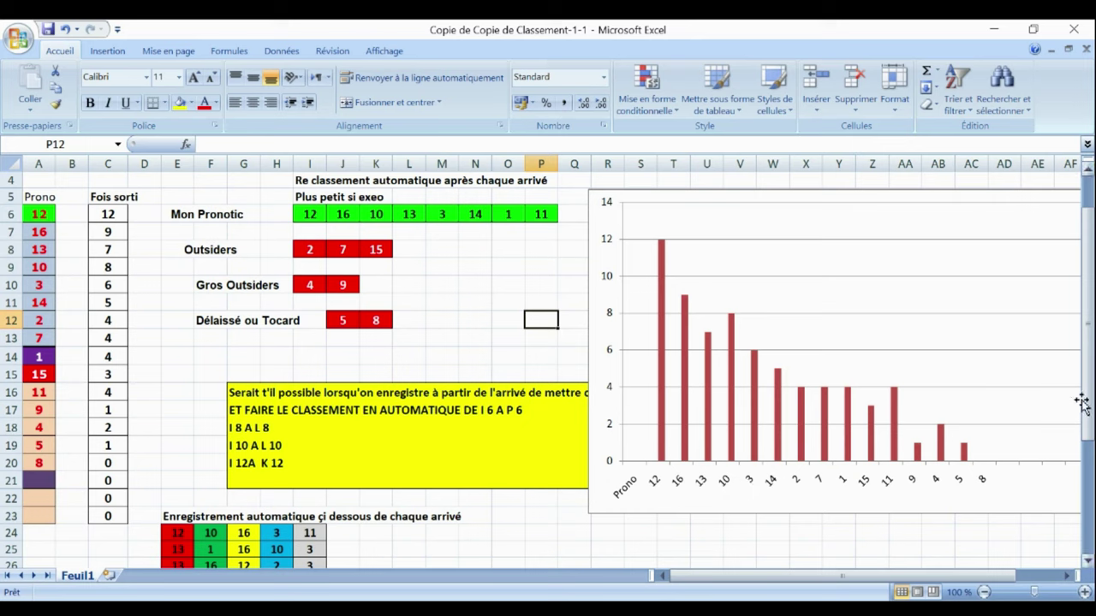
Review the recorded race arrivals listed below the automatic ranking in the Classement workbook
drag(1087, 331, 1077, 459)
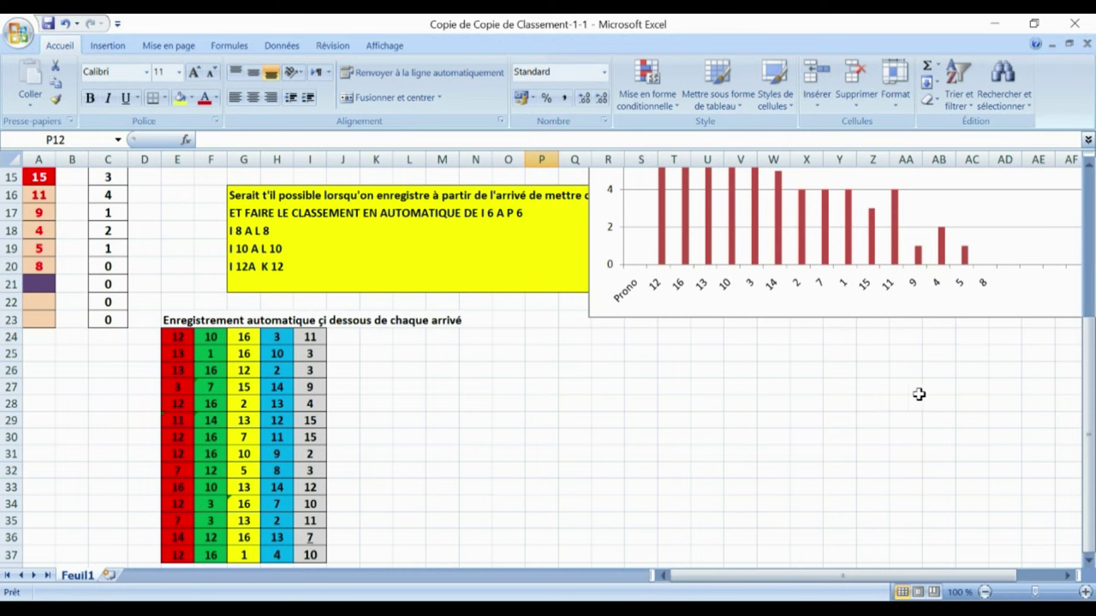
click(1090, 448)
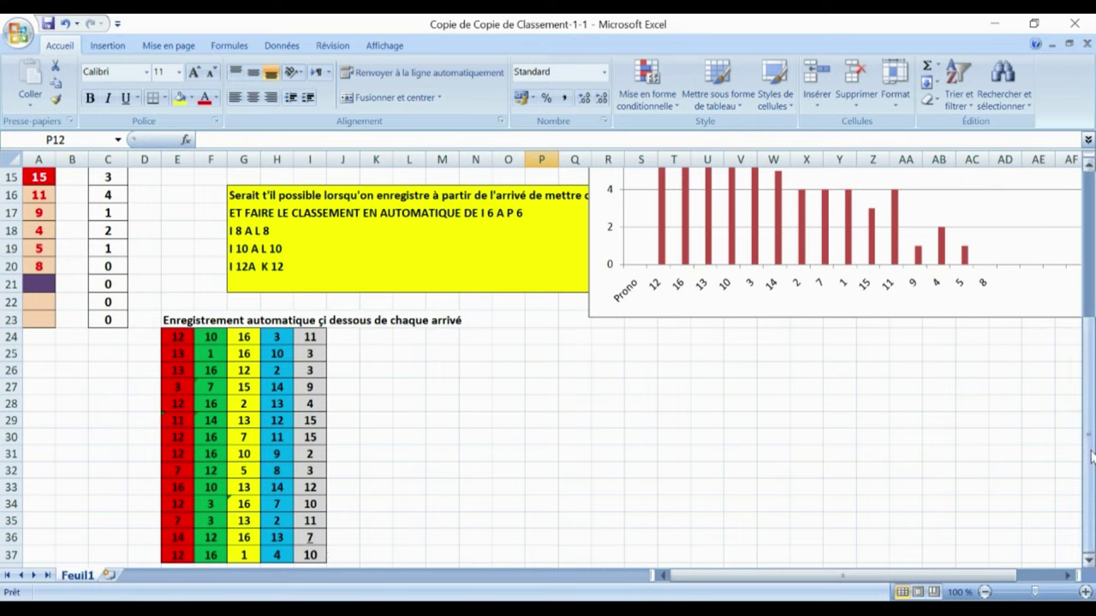
drag(1092, 458, 1062, 244)
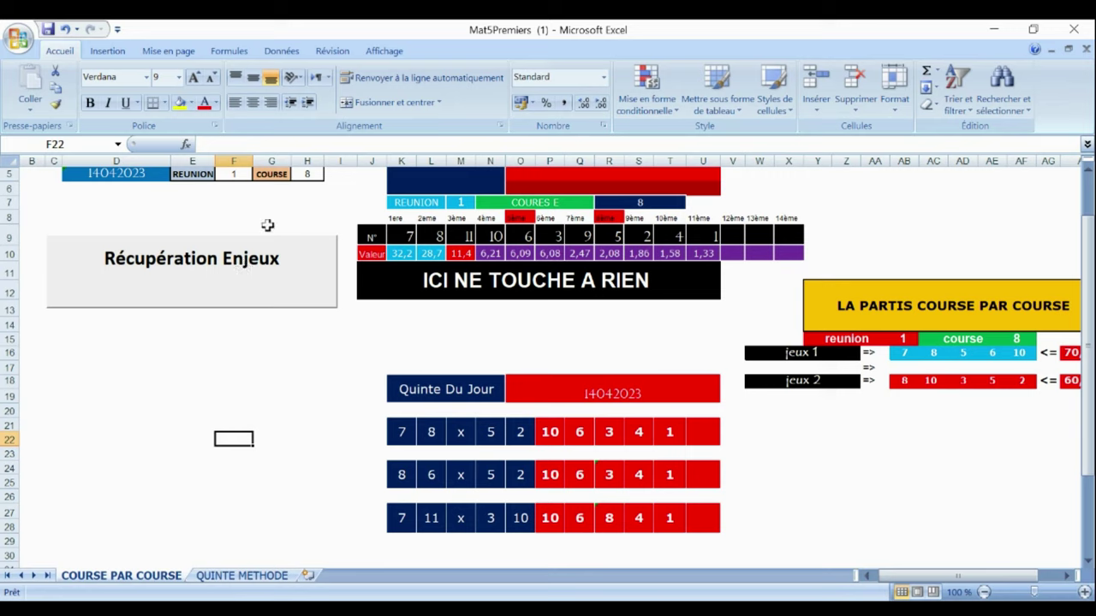
Retrieve the stakes for reunion 1, course 8 on the COURSE PAR COURSE sheet and view the resulting games
click(232, 278)
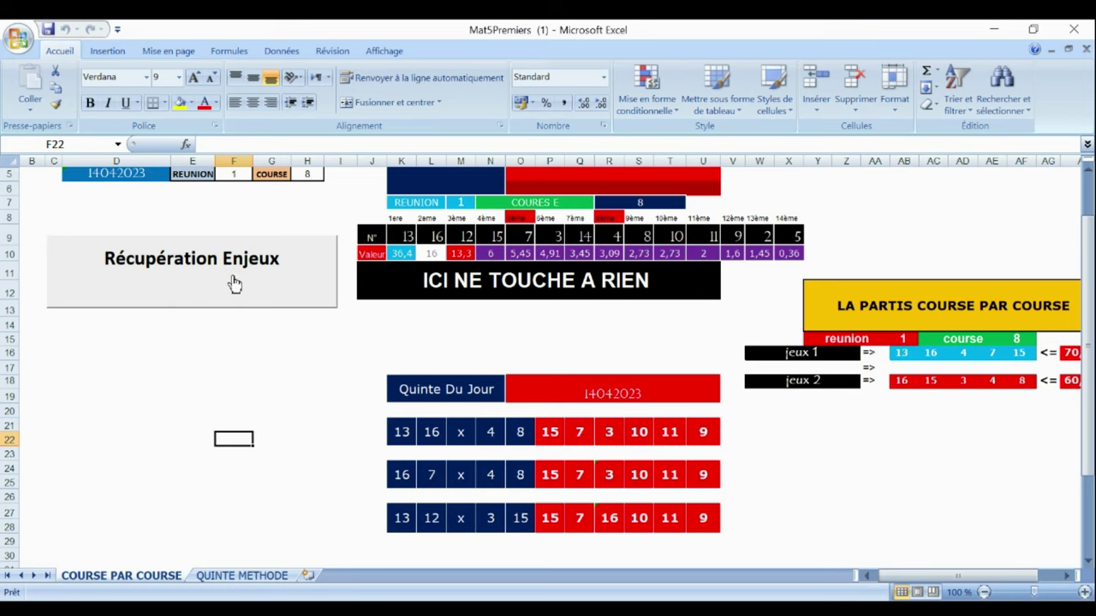
drag(1089, 339, 1089, 343)
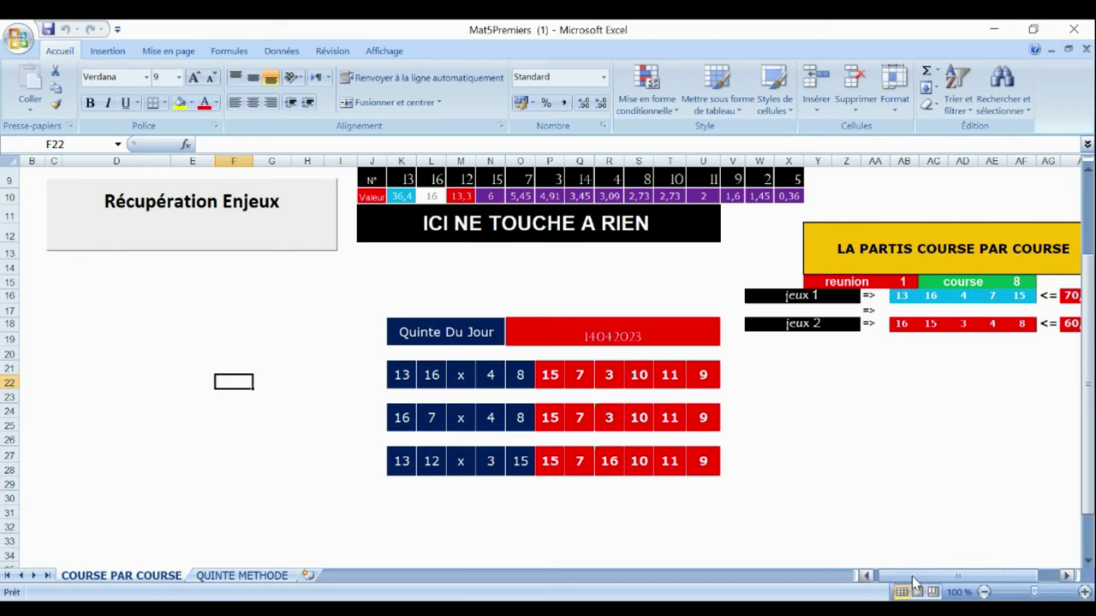
drag(915, 582, 942, 585)
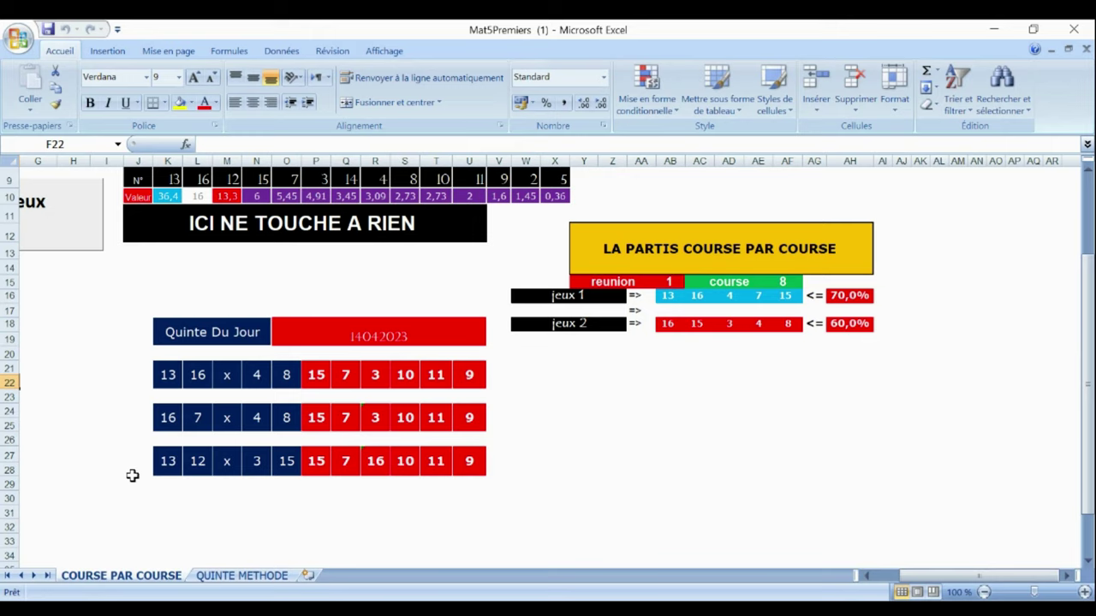
On the QUINTE METHODE sheet, set the course to 8 and retrieve the stakes for games A to D
click(240, 577)
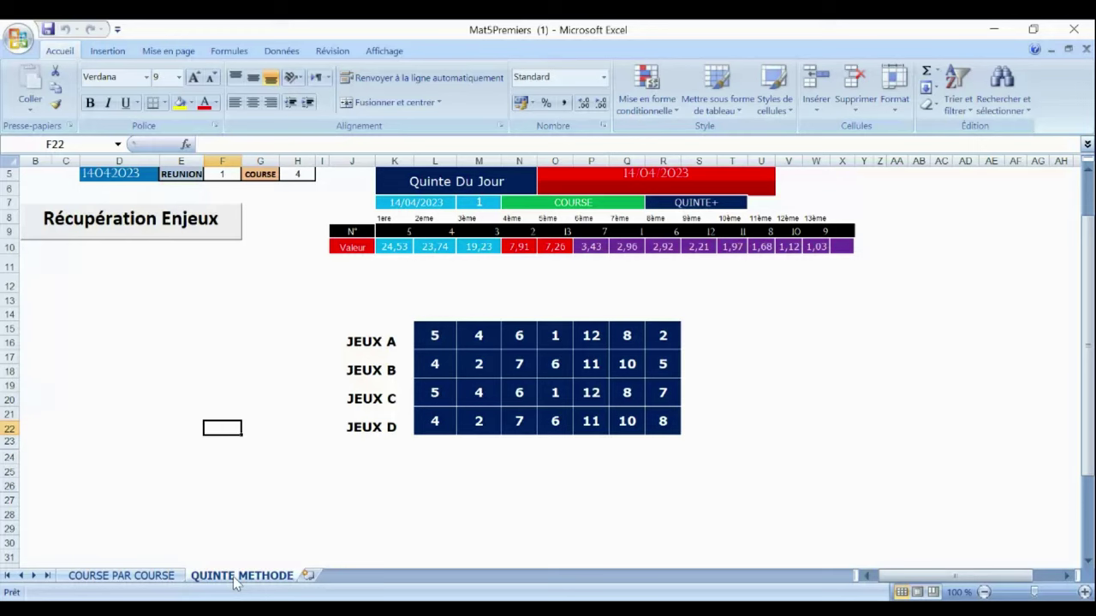
click(298, 175)
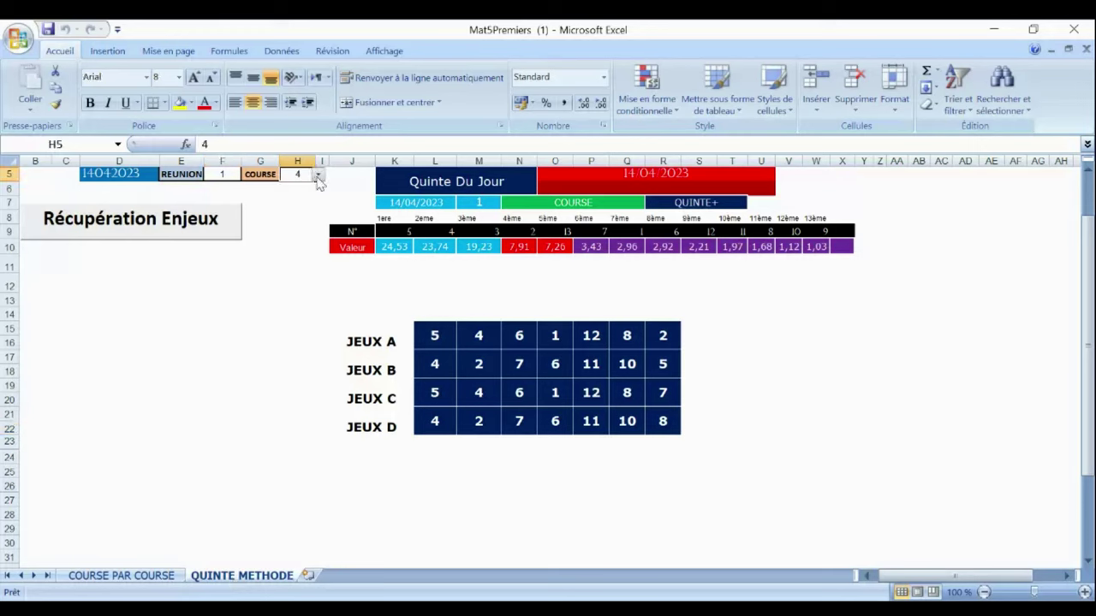
click(318, 175)
scroll(300, 214, down, 1)
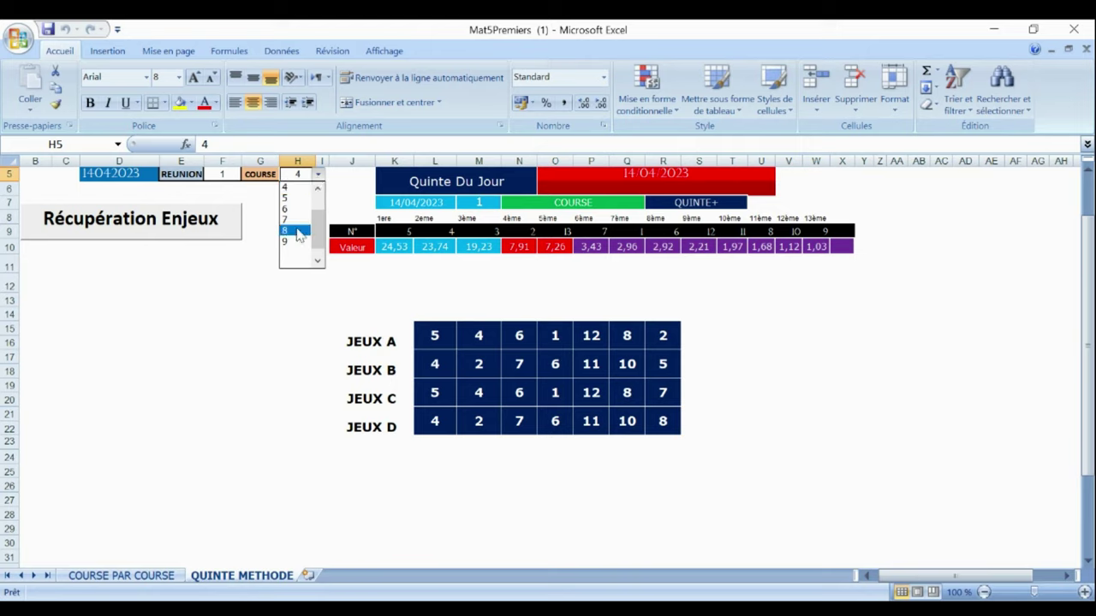
click(291, 231)
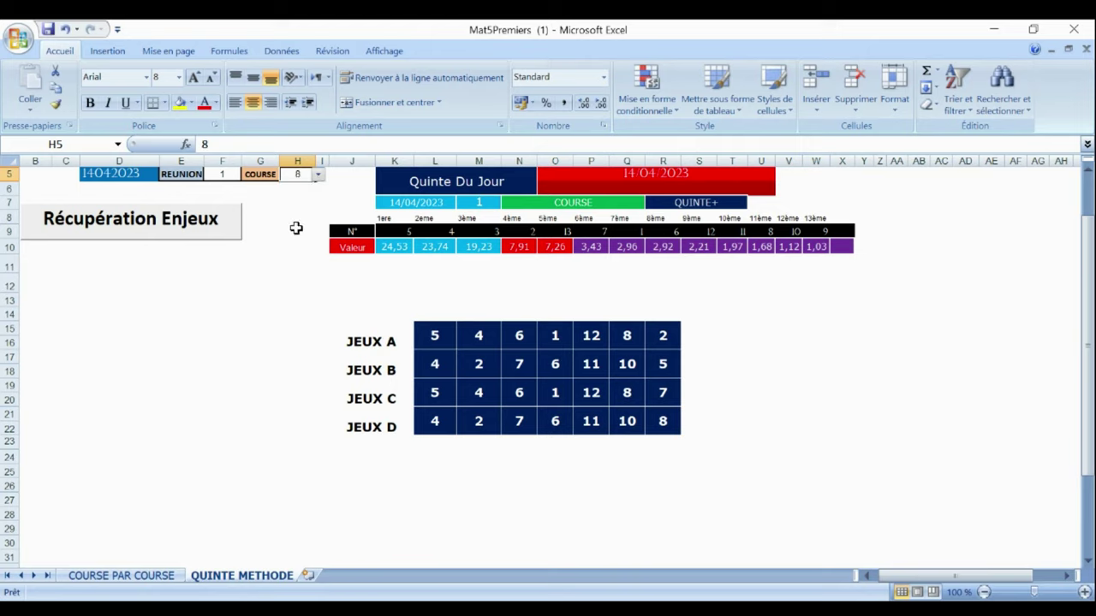
click(179, 219)
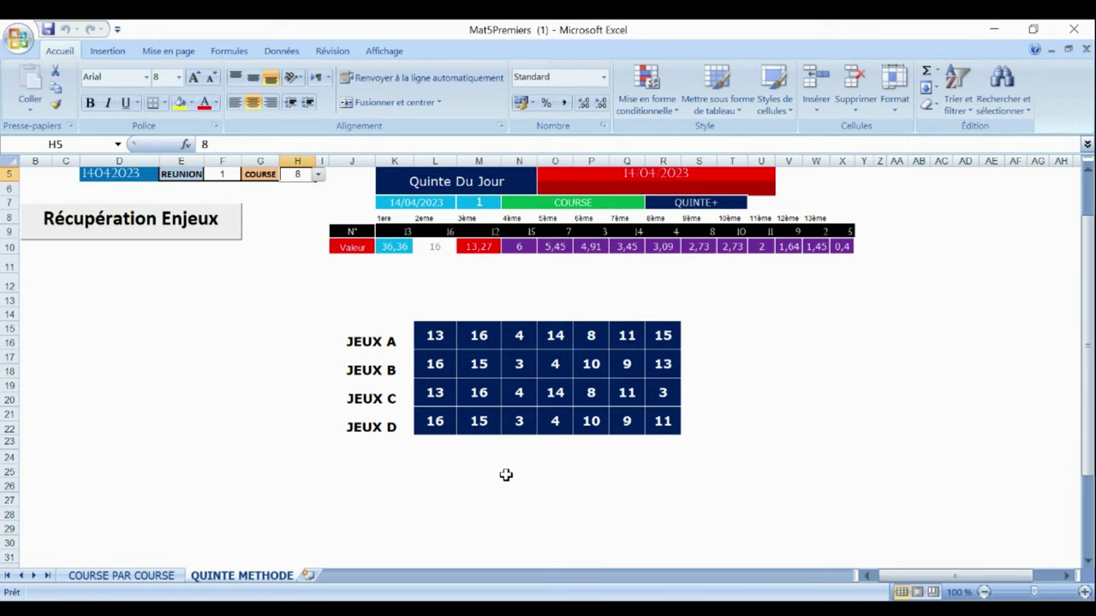
click(137, 577)
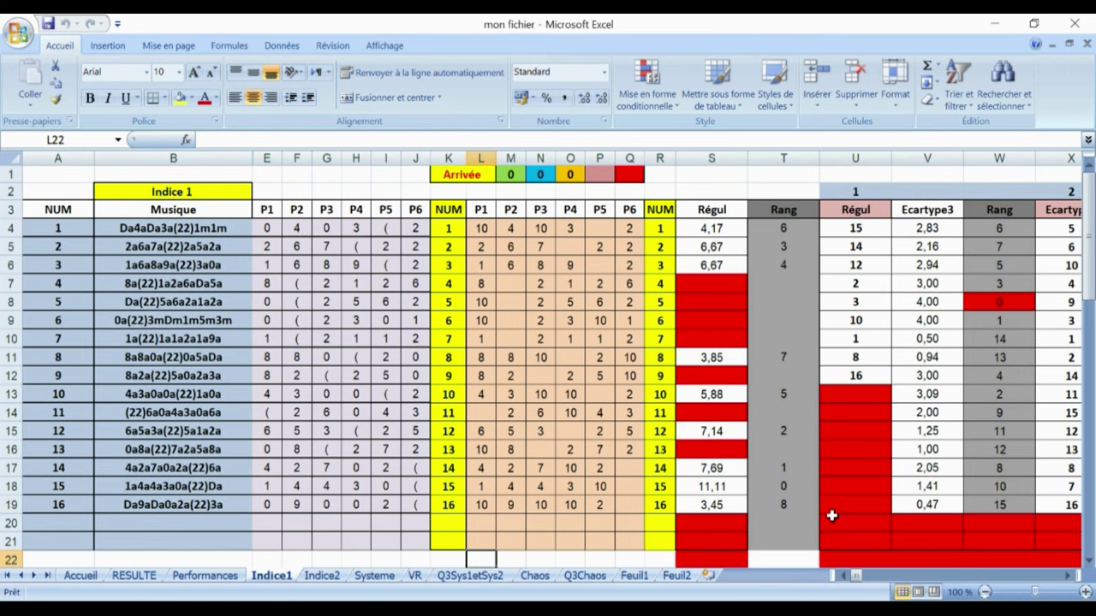
Examine the index and rank columns across the Indice1 sheet, through to the class summary table starting at column GB
drag(861, 582, 875, 584)
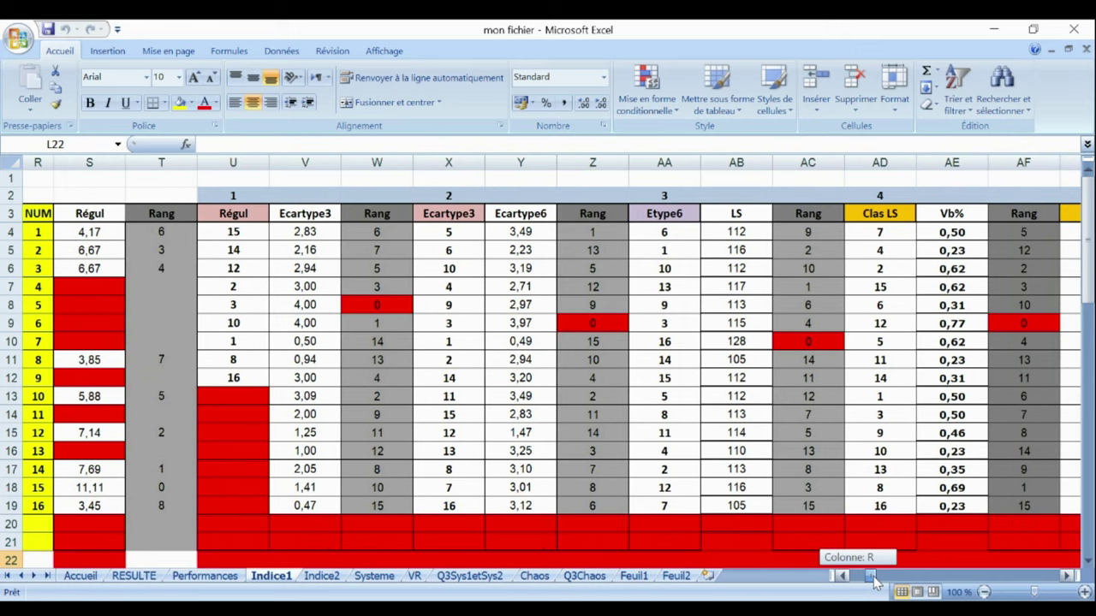
drag(875, 583, 940, 575)
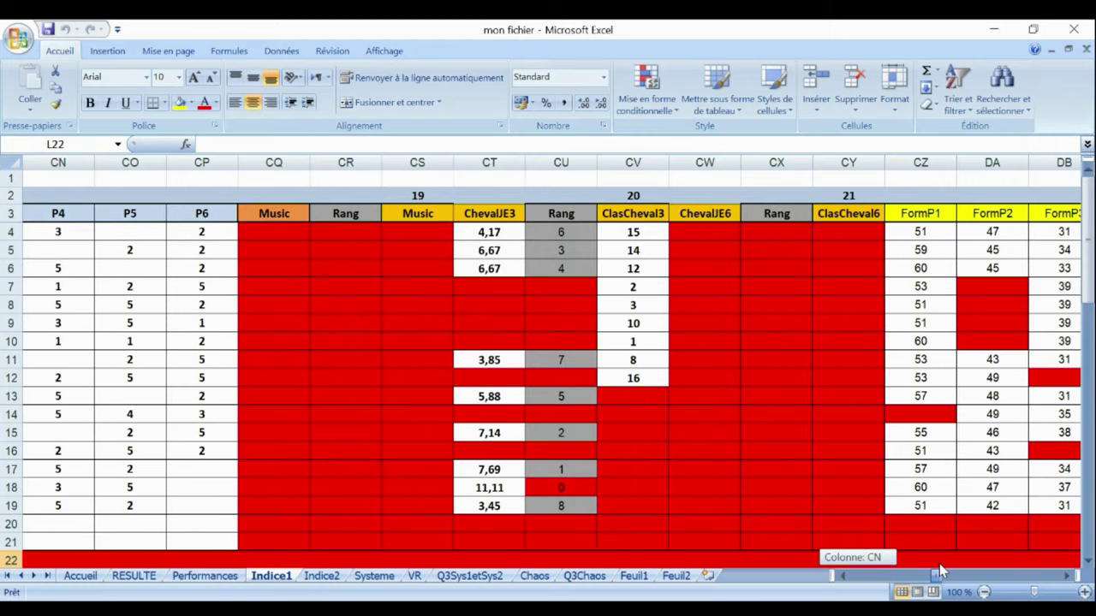
drag(940, 565, 950, 565)
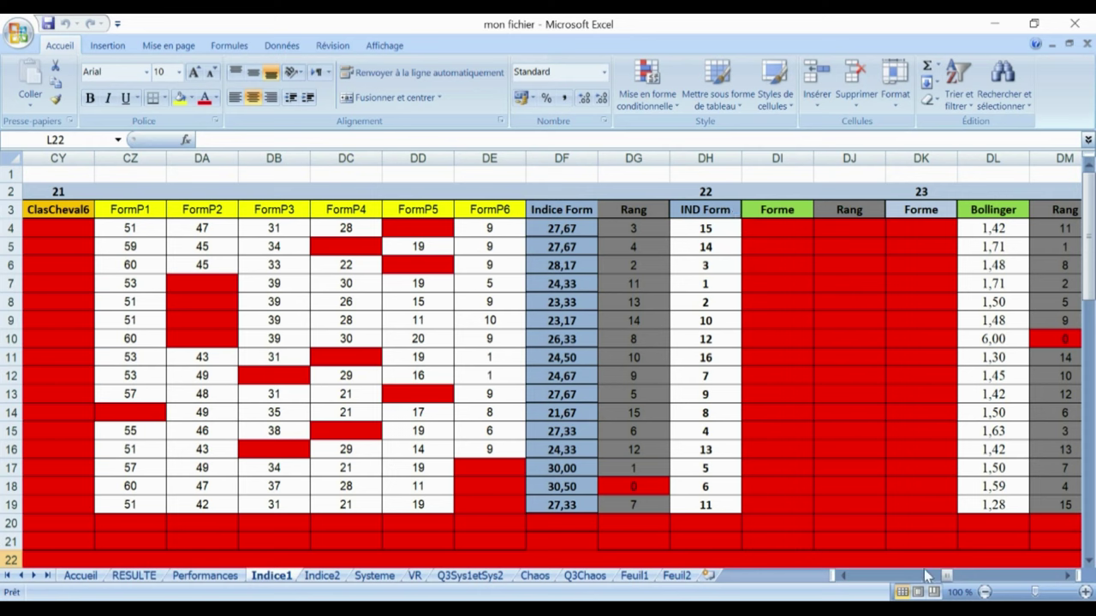
drag(948, 579, 953, 580)
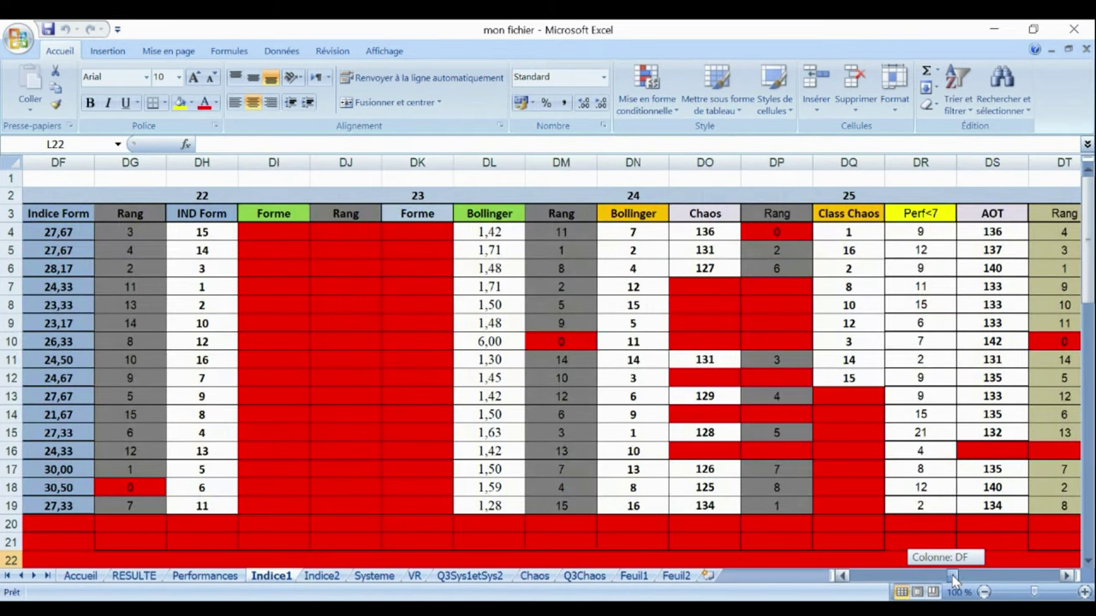
drag(953, 580, 959, 579)
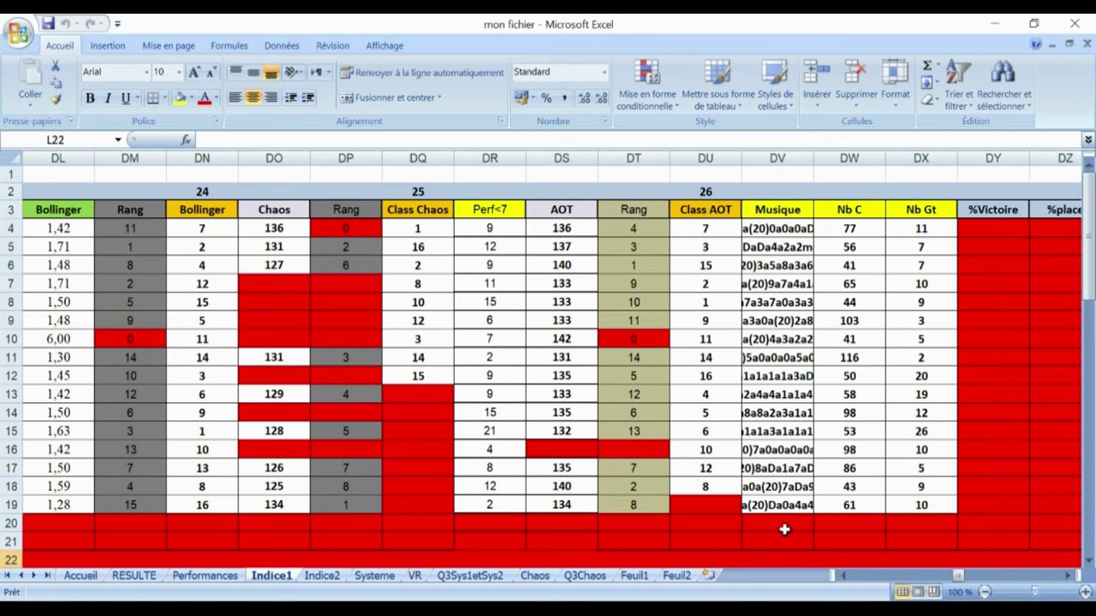
click(968, 583)
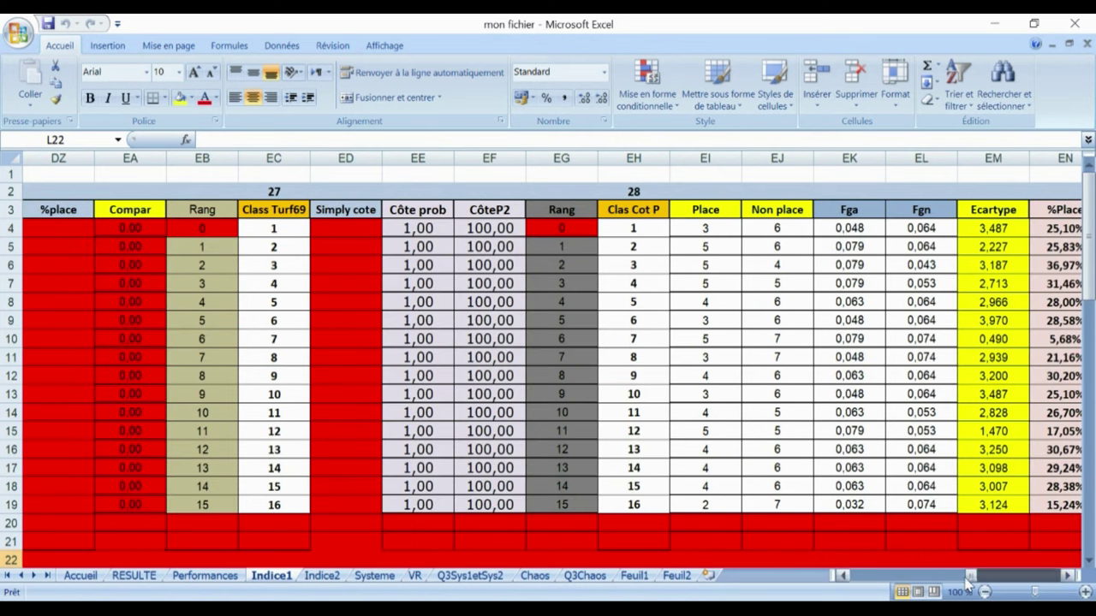
click(981, 587)
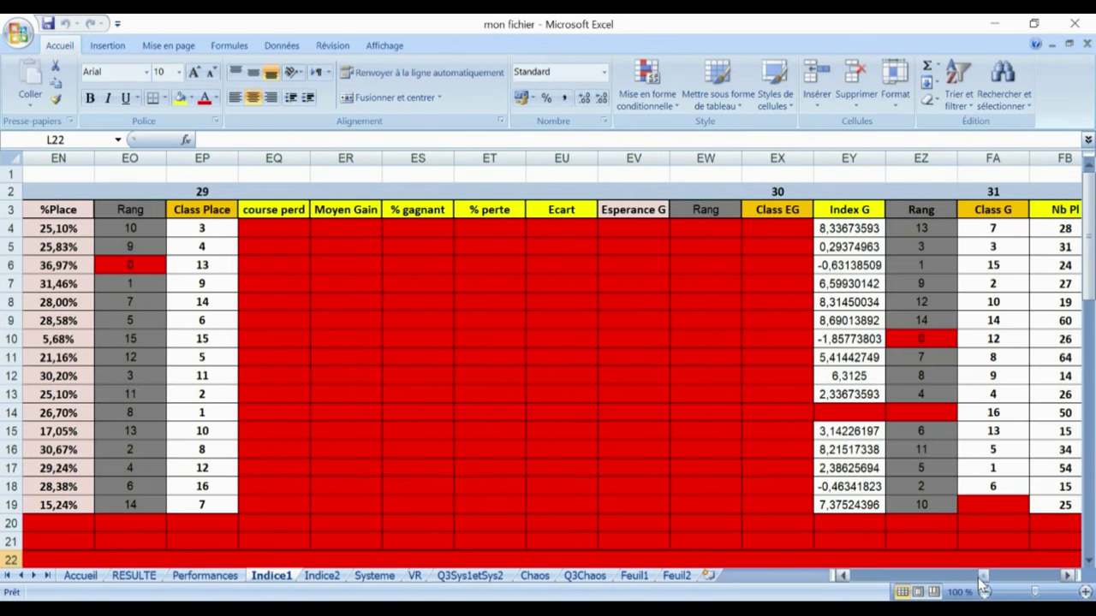
drag(984, 583, 993, 583)
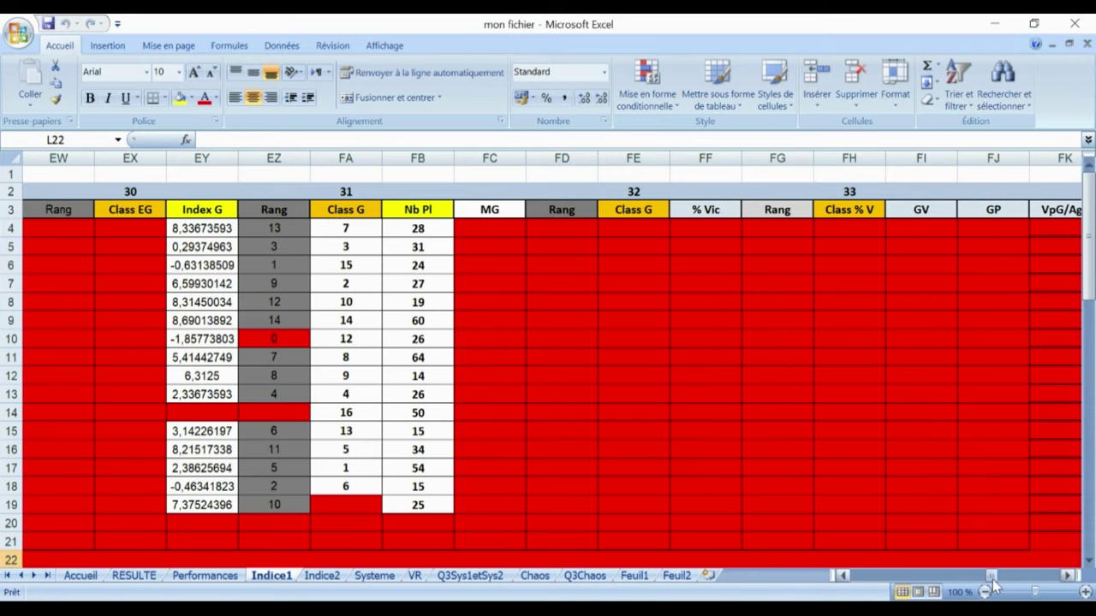
drag(990, 577, 984, 582)
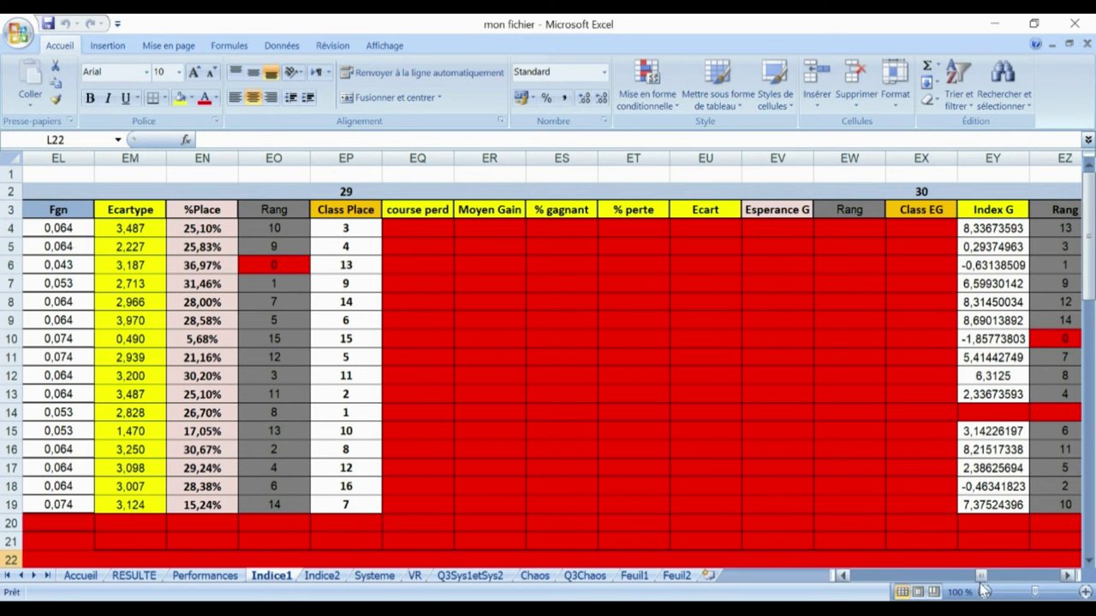
drag(982, 584, 1017, 581)
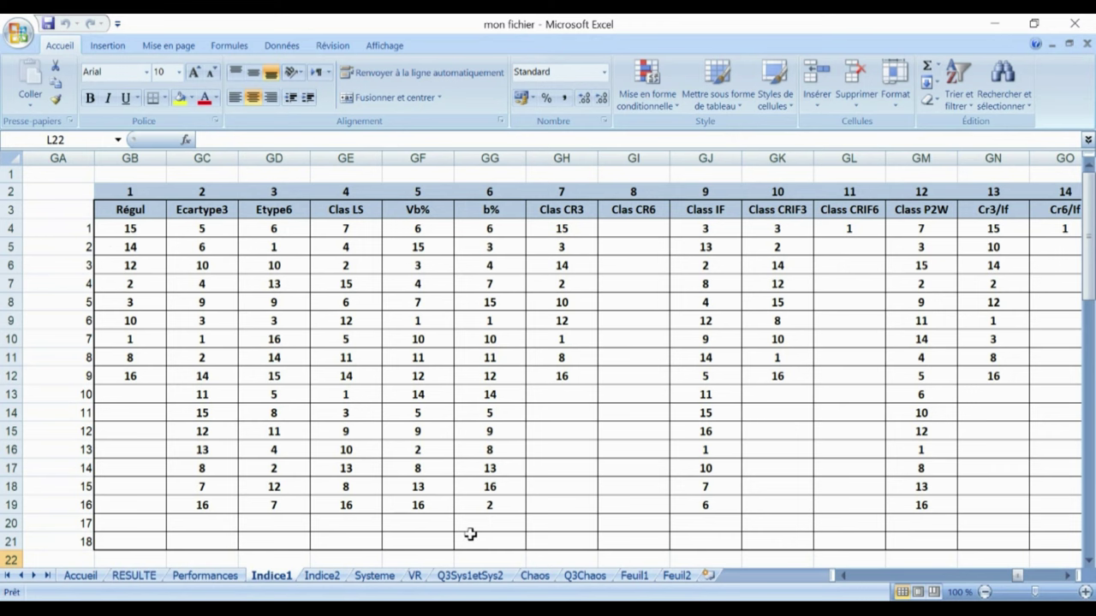
Examine the ranking columns AW to BE around rows 87 to 102 of the Feuil2 sheet
click(678, 575)
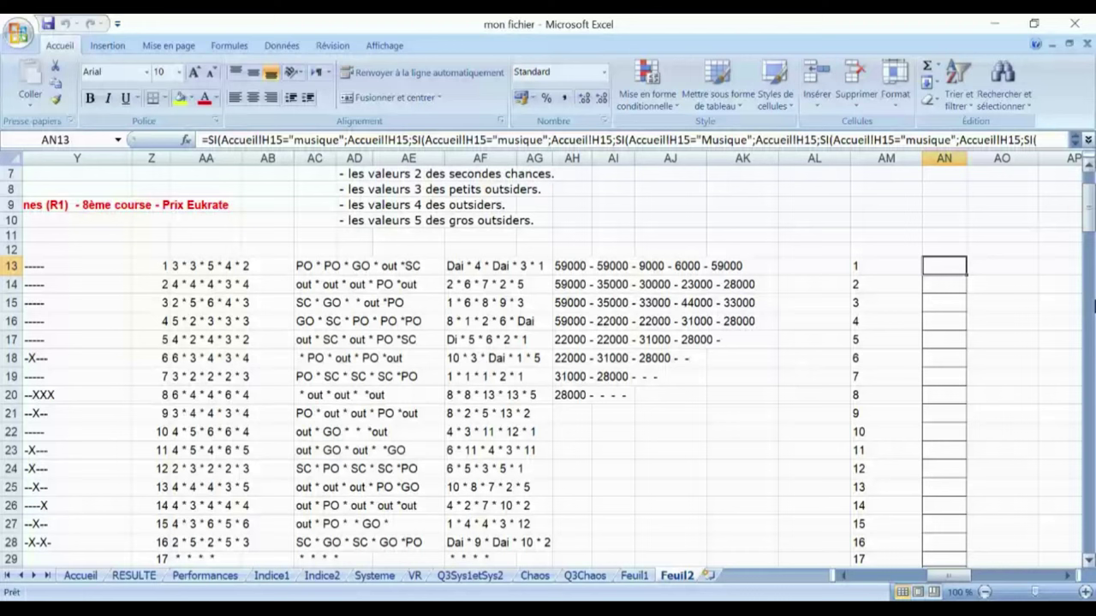
drag(1089, 227, 1085, 359)
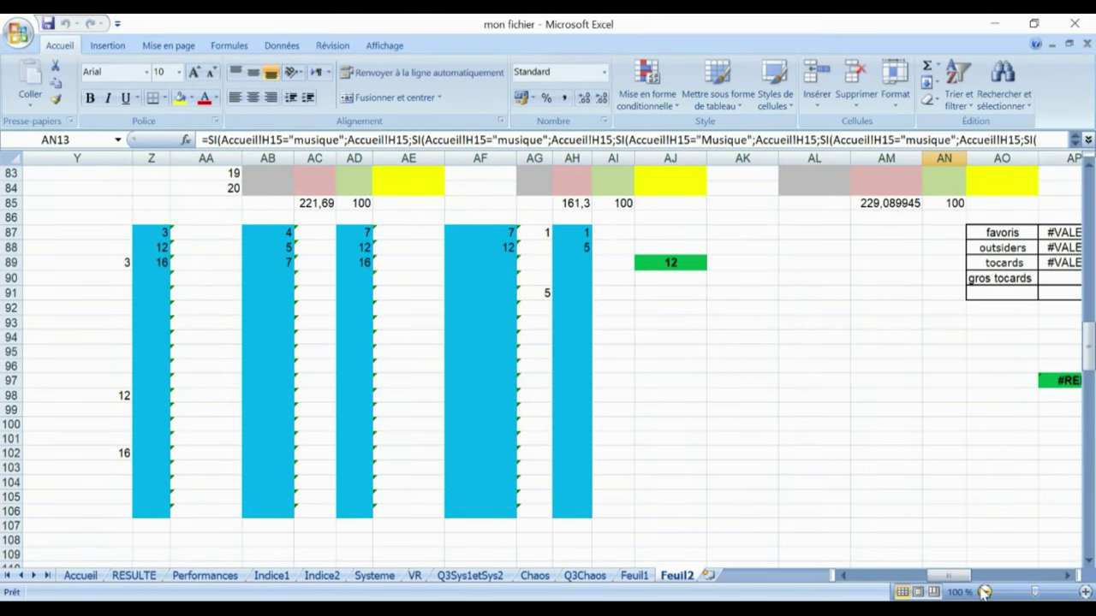
drag(966, 581, 1033, 578)
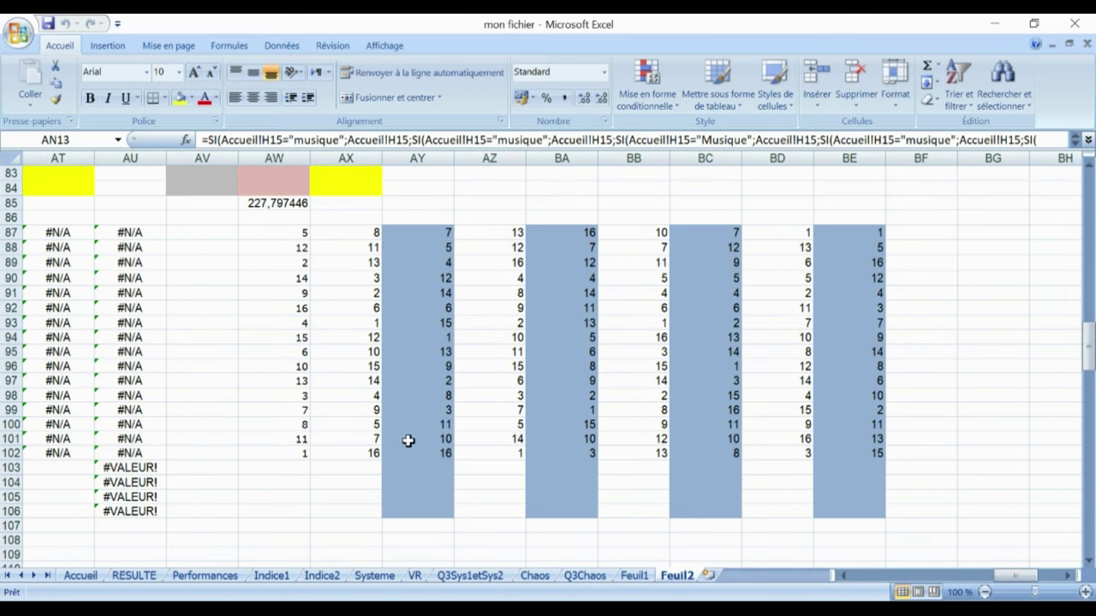
click(474, 243)
drag(474, 244, 482, 308)
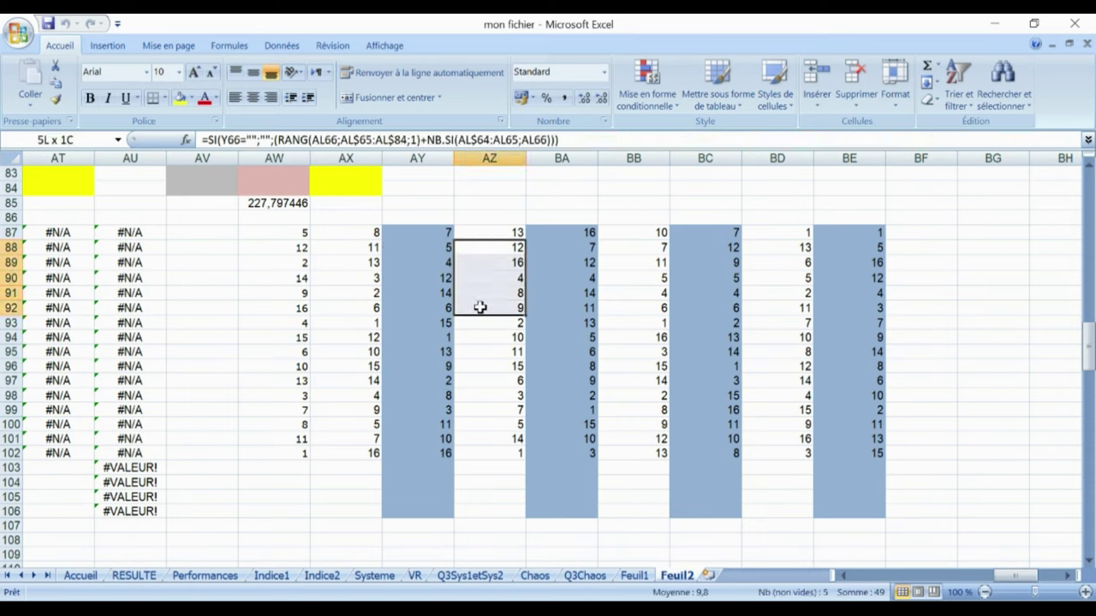
click(479, 215)
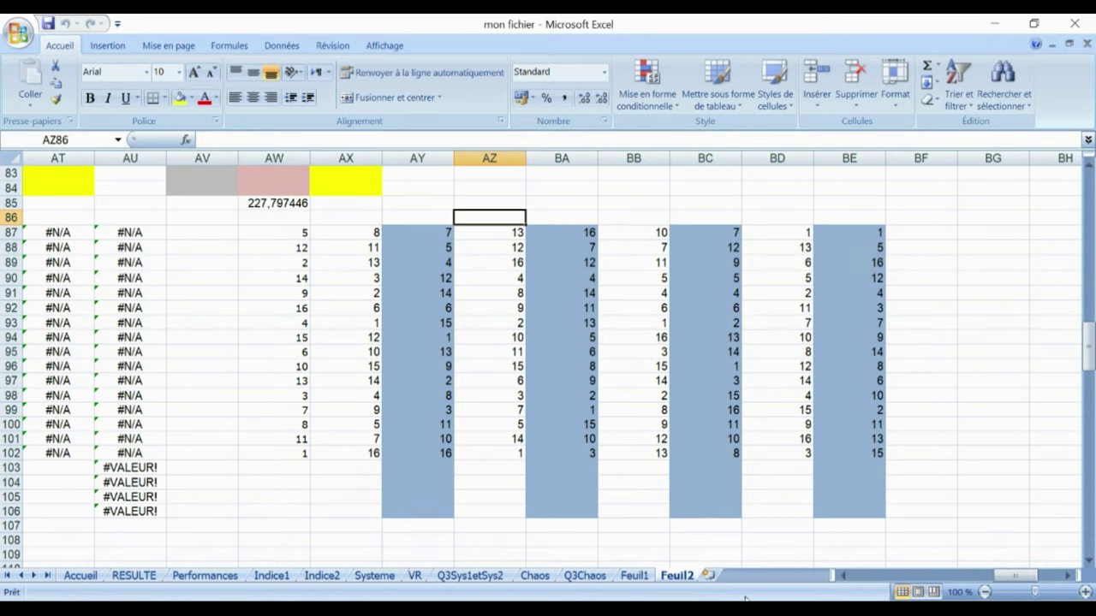
Switch to the Mes course workbook and retrieve the data for reunion 1, course 8 on the QUINTE METHODE sheet
key(alt+Tab)
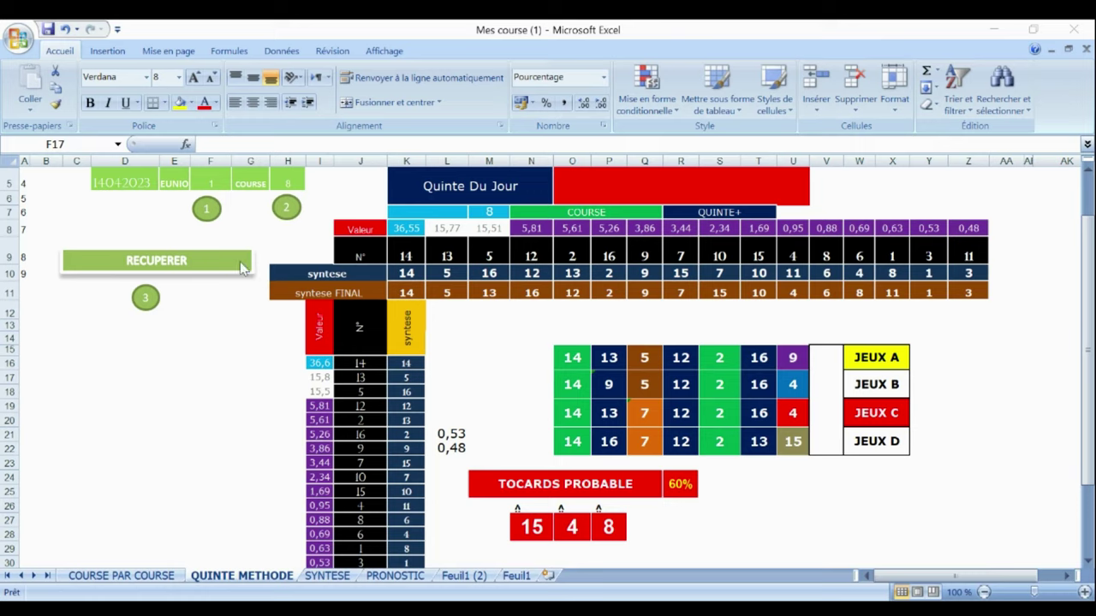
key(alt+Tab)
click(186, 261)
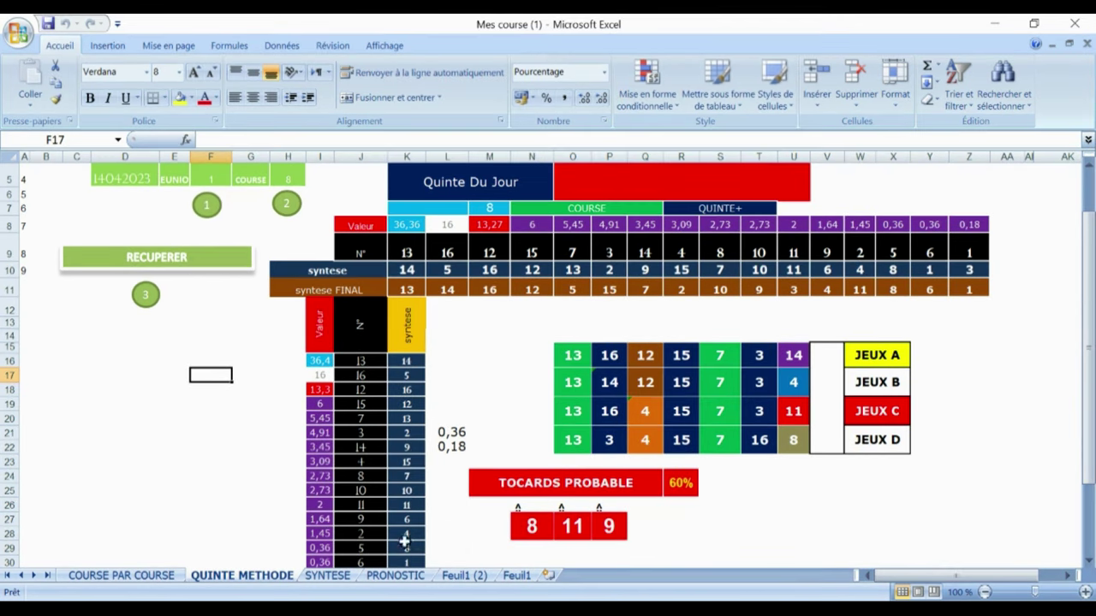
Import the synthesis for reunion 1, course 8 on the SYNTESE sheet and review the rankings on QUINTE METHODE
click(328, 575)
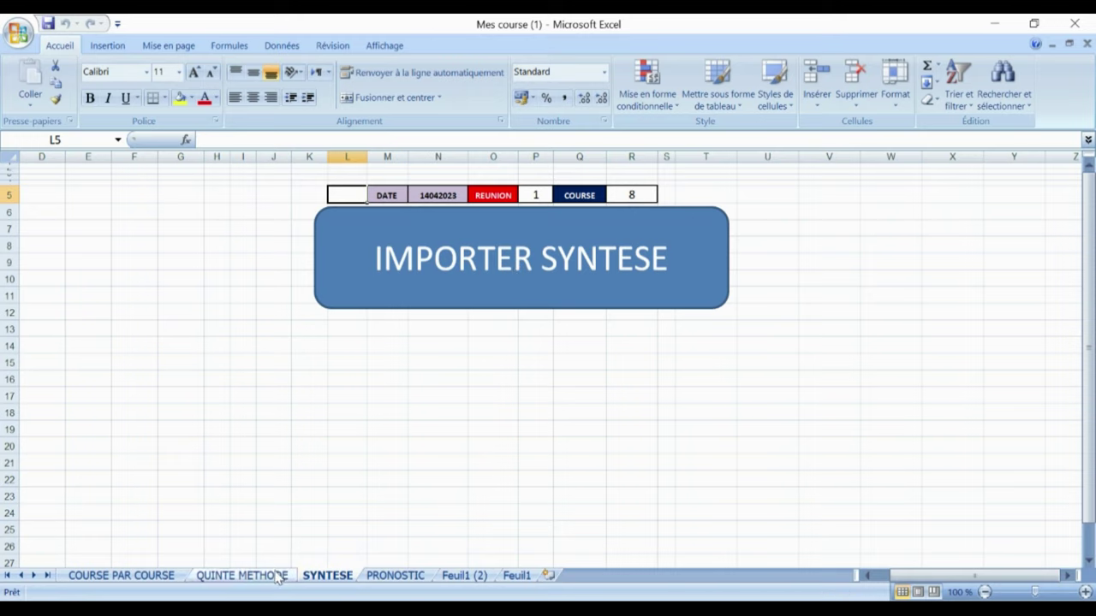
click(243, 576)
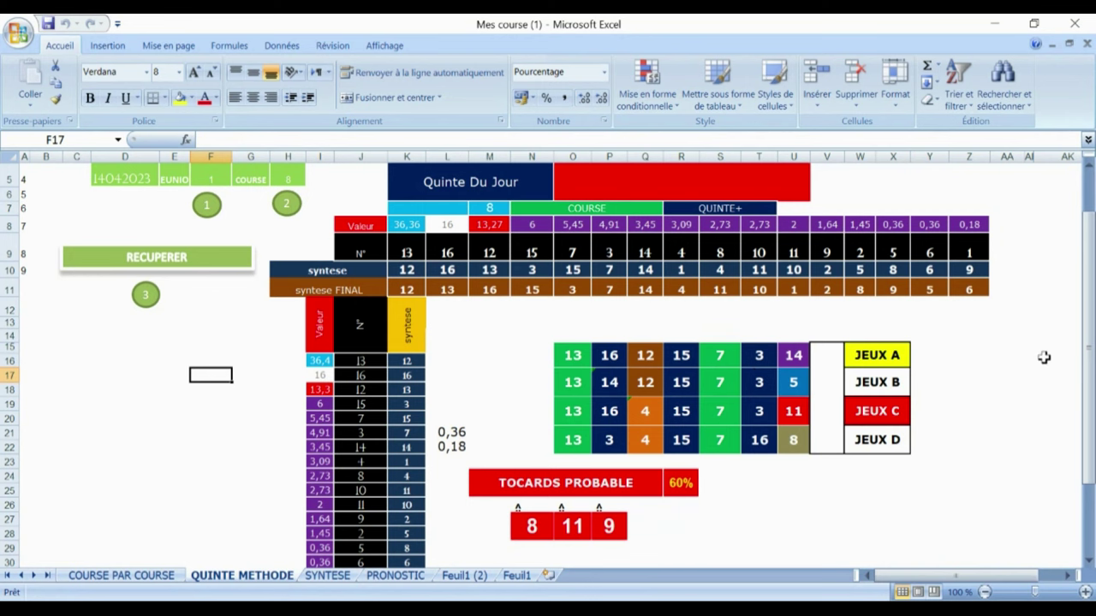
drag(1089, 351, 1090, 387)
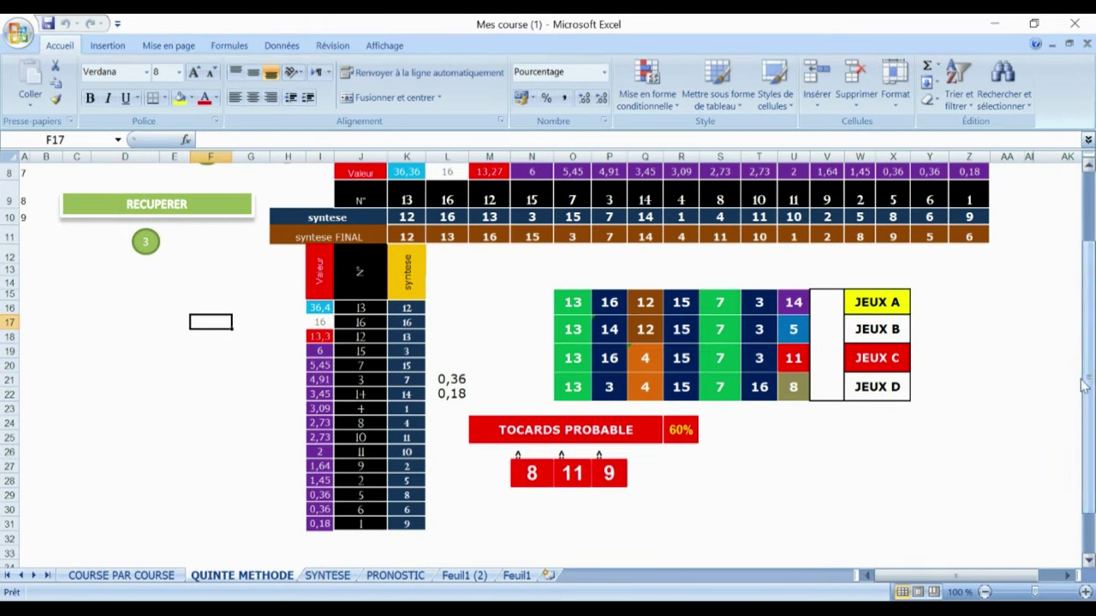